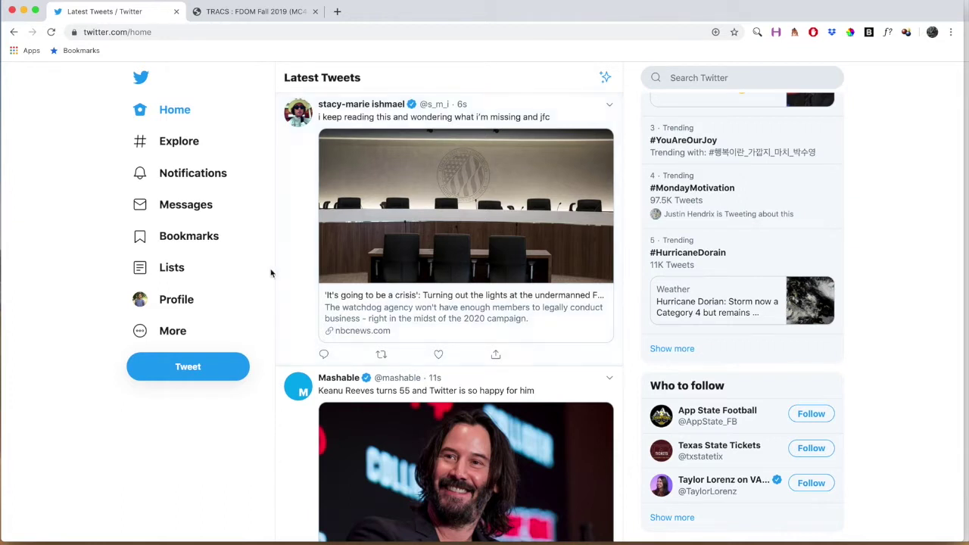
Step: Go to the Moments page through the More menu and start a new Moment
click(111, 32)
click(137, 31)
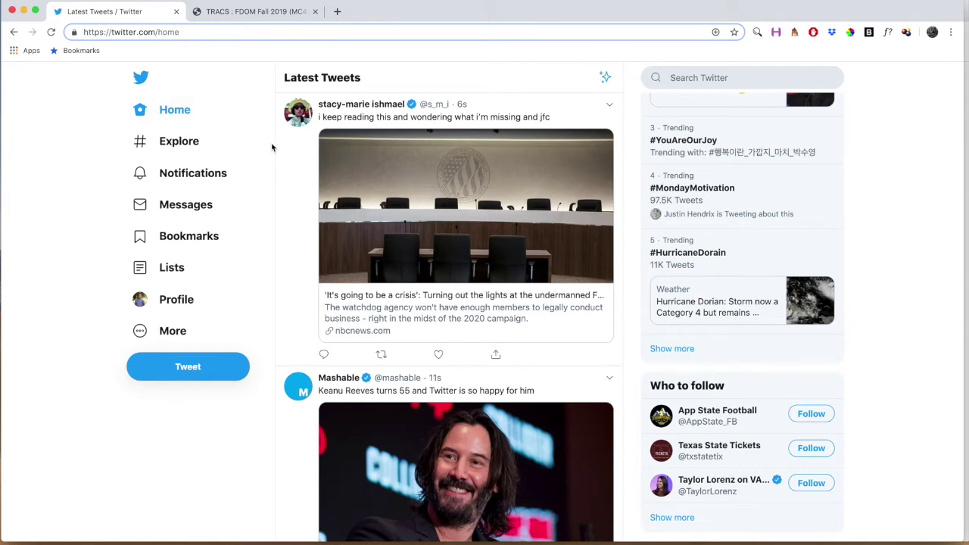
scroll(268, 161, up, 1)
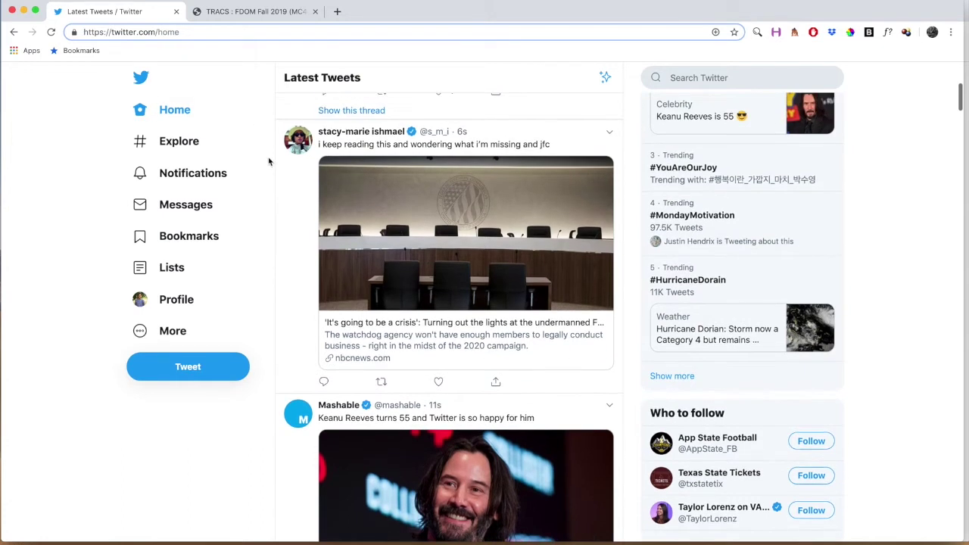
scroll(269, 161, down, 1)
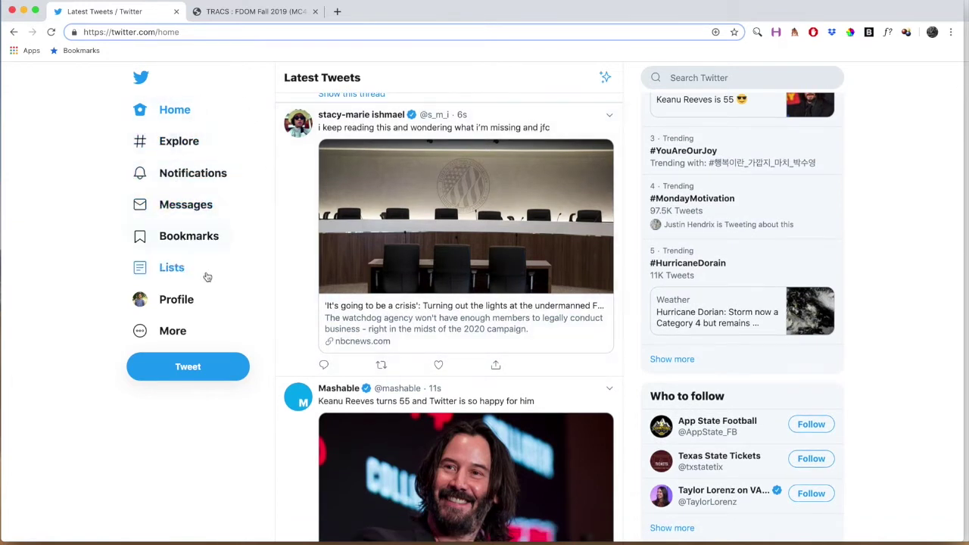
click(166, 333)
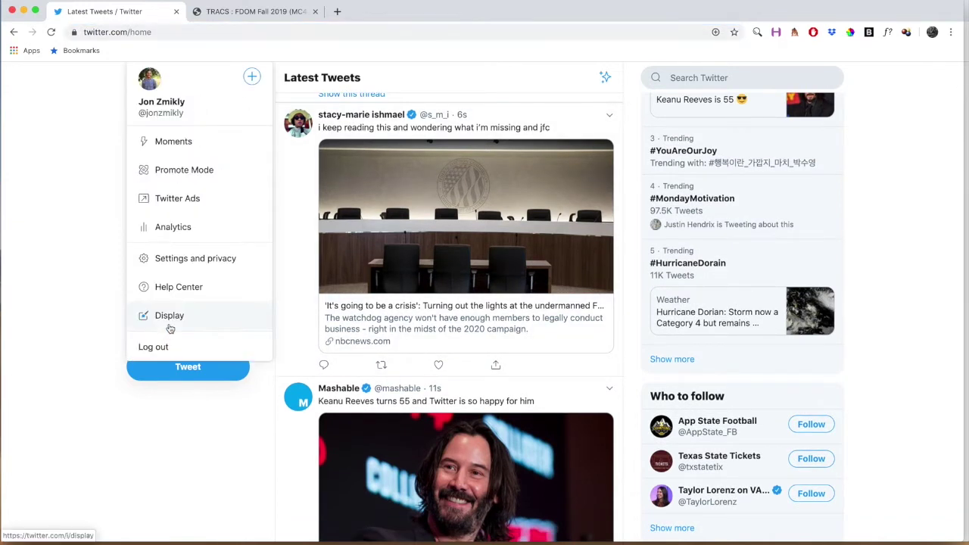
click(172, 141)
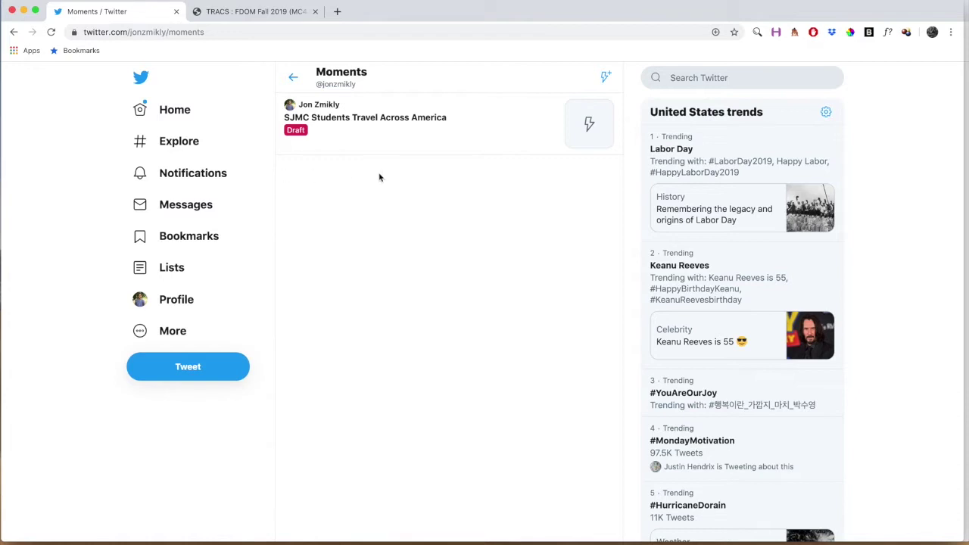
click(607, 79)
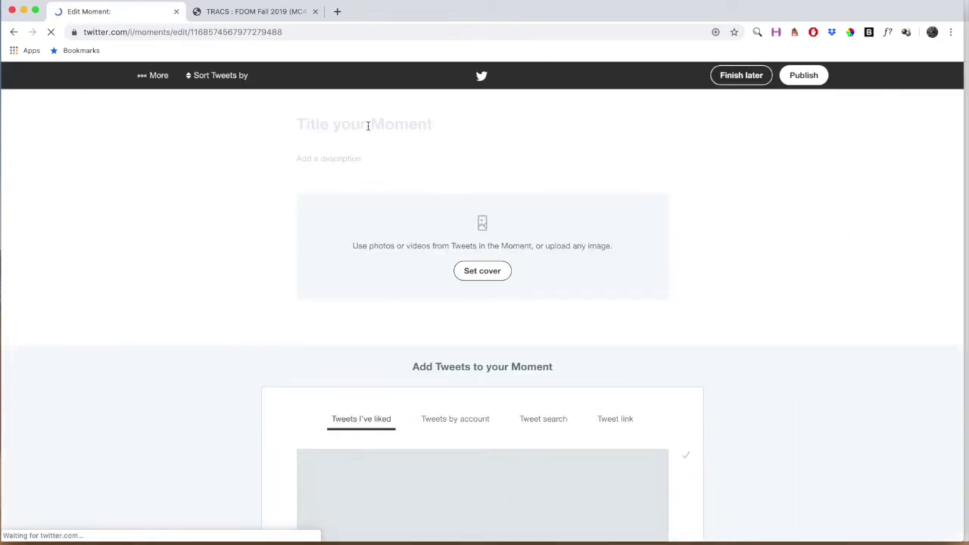
Step: Title the Moment 'Twitter Scavenger Hunt' and describe it as 'This is an assignment for #FDOM19'
text(Tw)
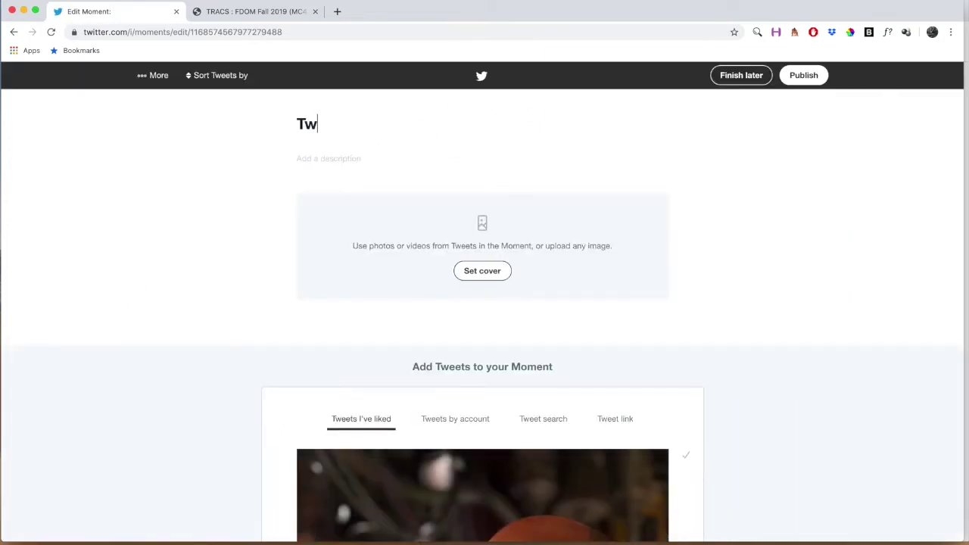
text(itter Scaveng)
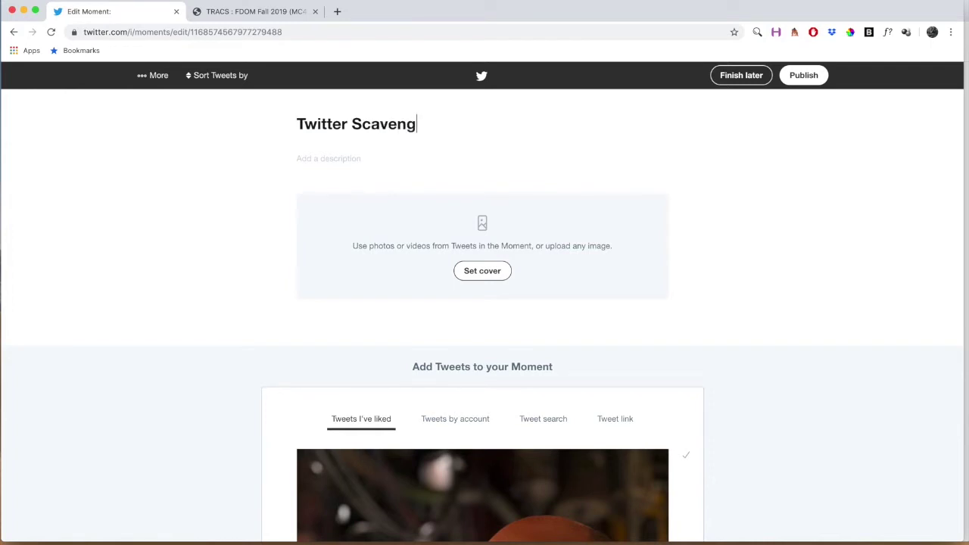
text(er Hunt)
click(333, 158)
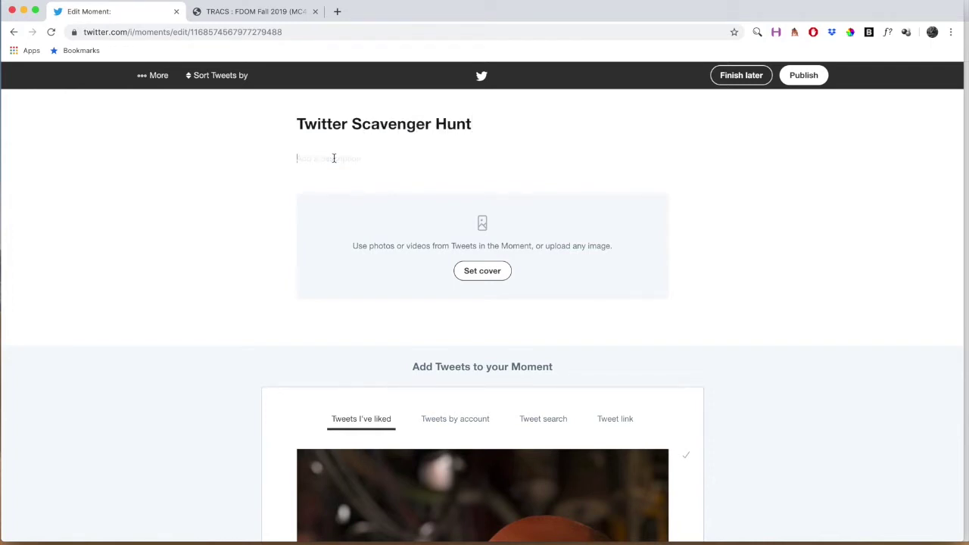
text(This is an assignment for #FDOM19)
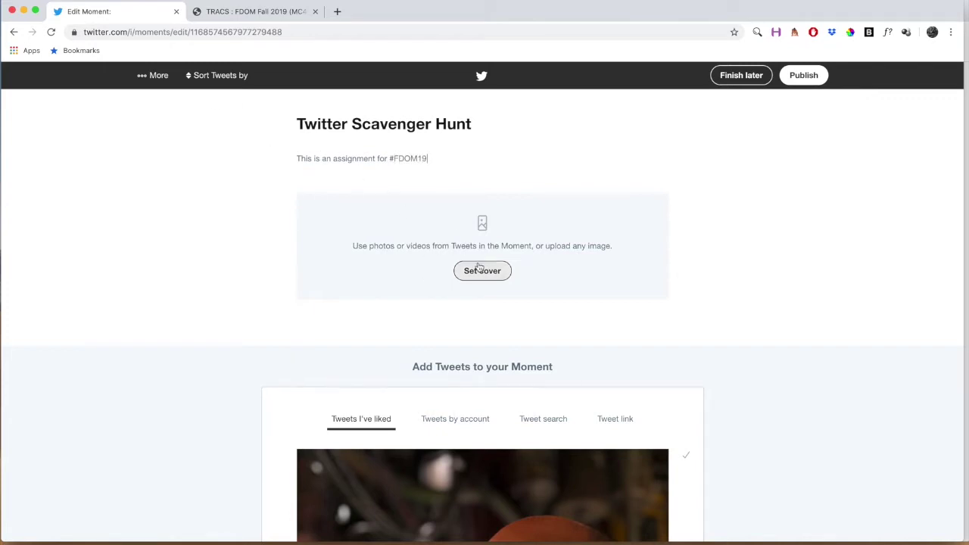
scroll(477, 265, down, 2)
scroll(456, 308, down, 4)
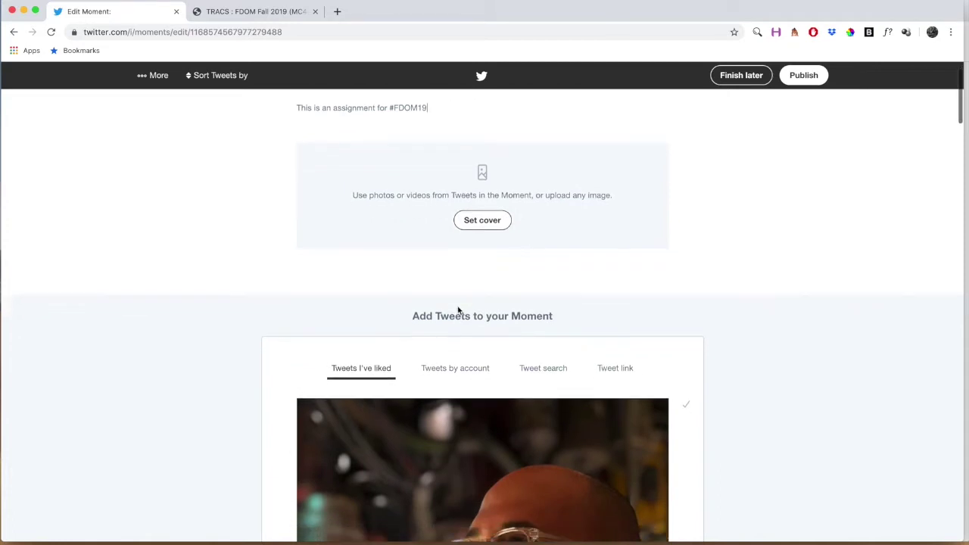
Step: Under Tweets by account, search 'jon' and list your own account's tweets
scroll(456, 309, down, 5)
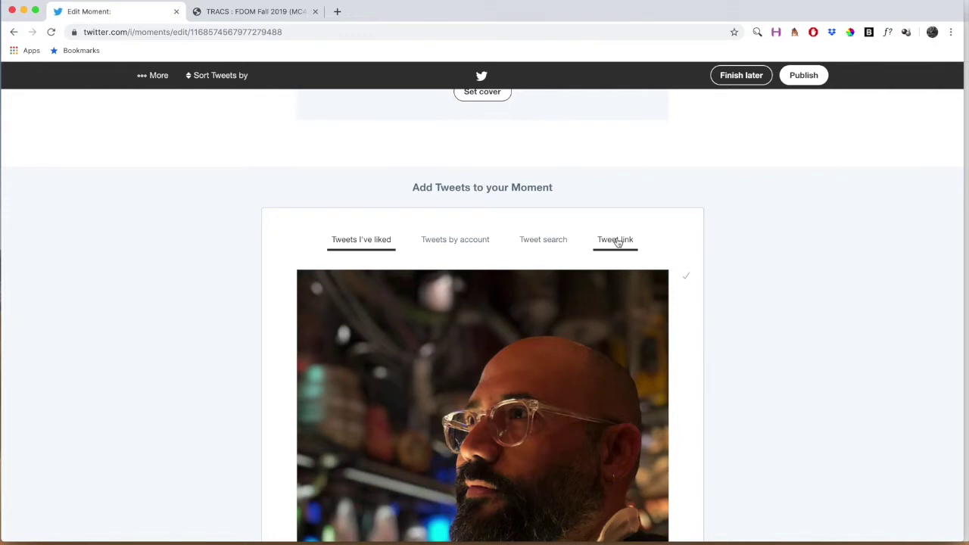
click(460, 241)
scroll(459, 243, down, 3)
click(433, 270)
text(jon)
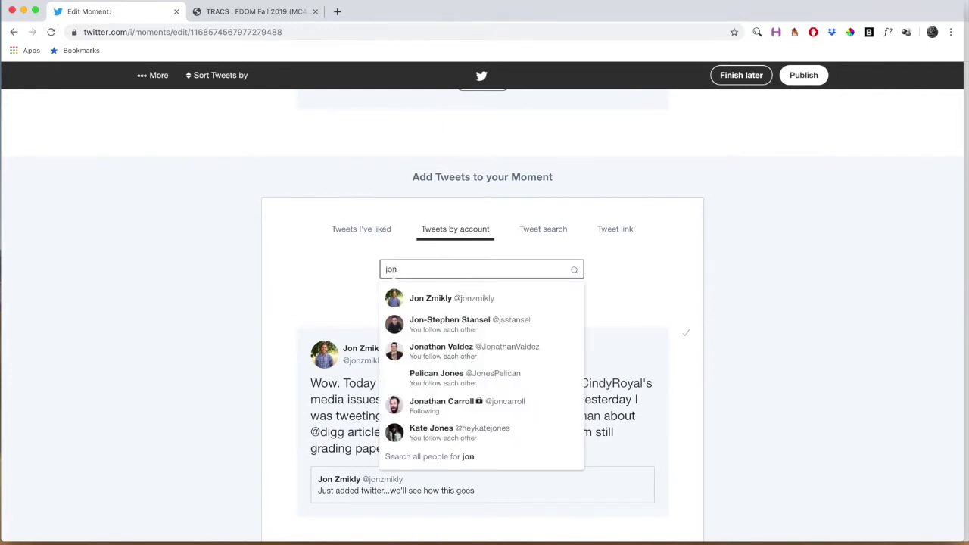
click(482, 300)
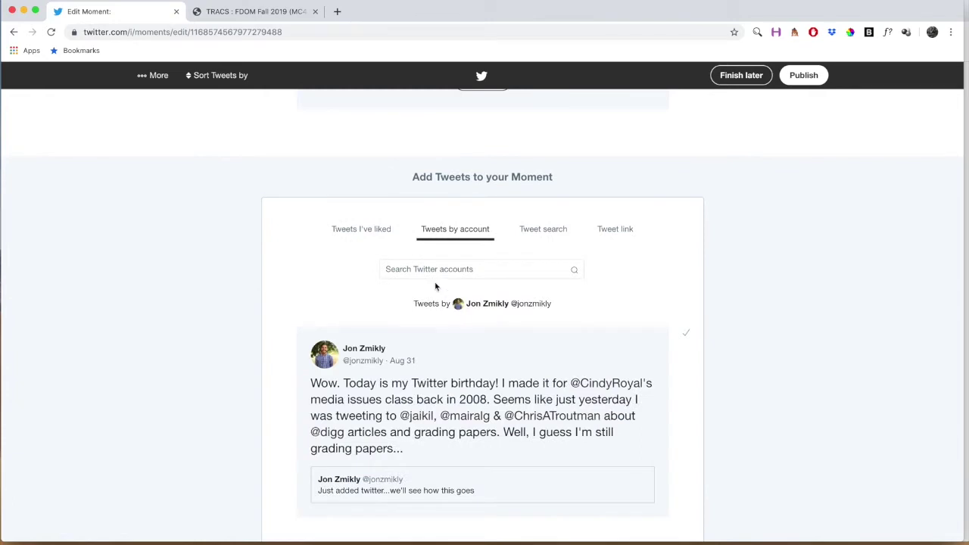
scroll(412, 331, down, 8)
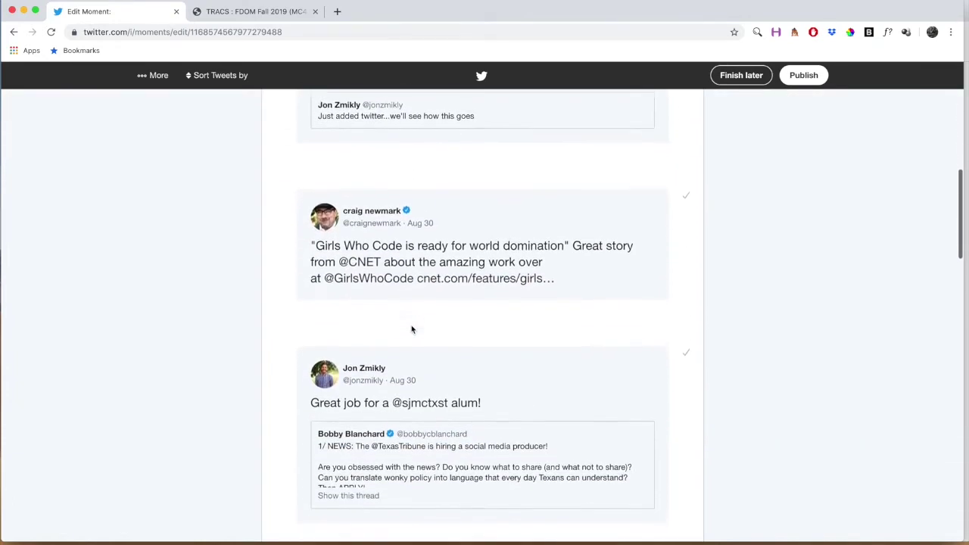
scroll(411, 329, down, 12)
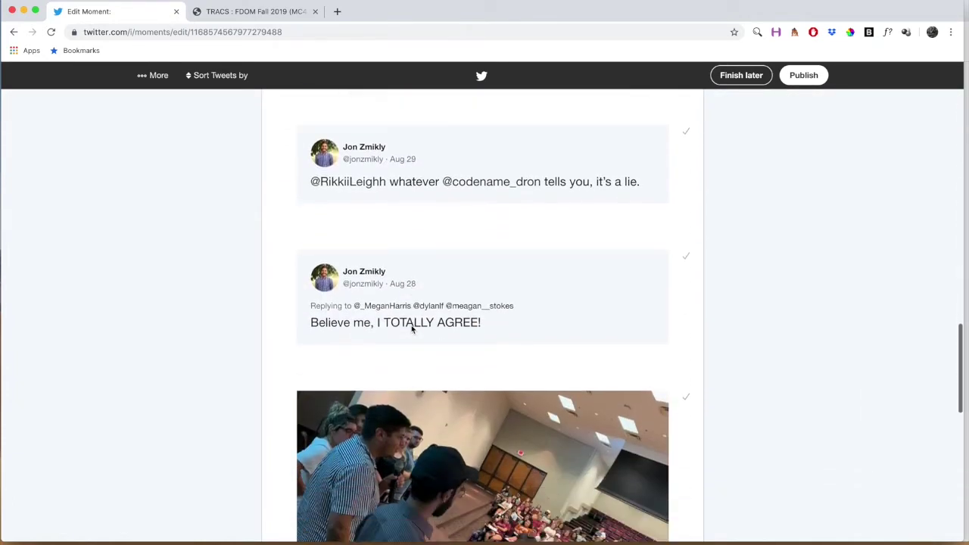
scroll(411, 329, down, 8)
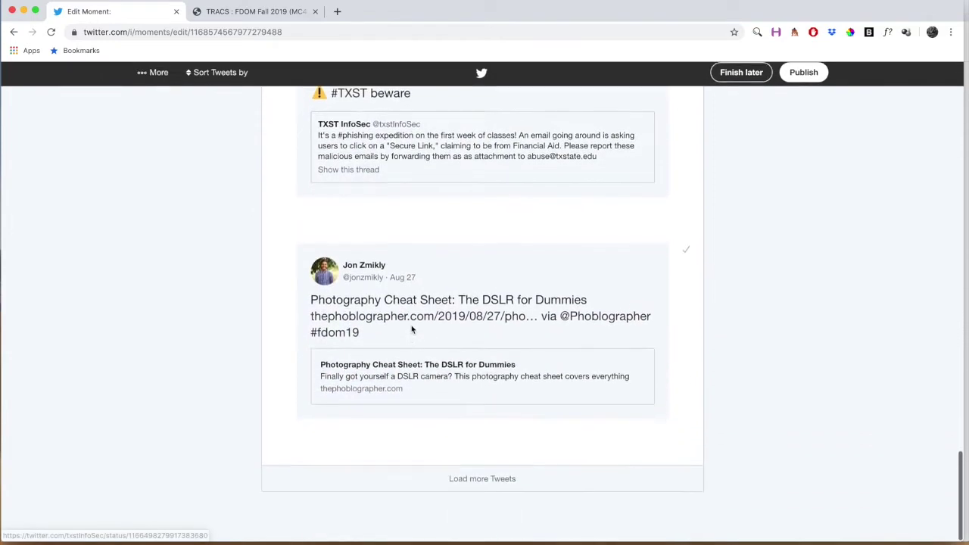
scroll(411, 330, up, 20)
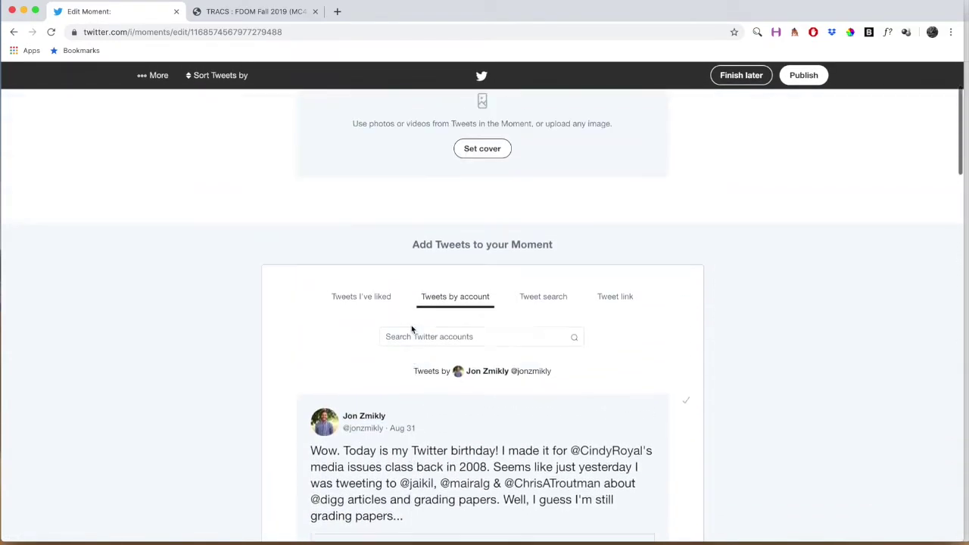
scroll(596, 437, down, 5)
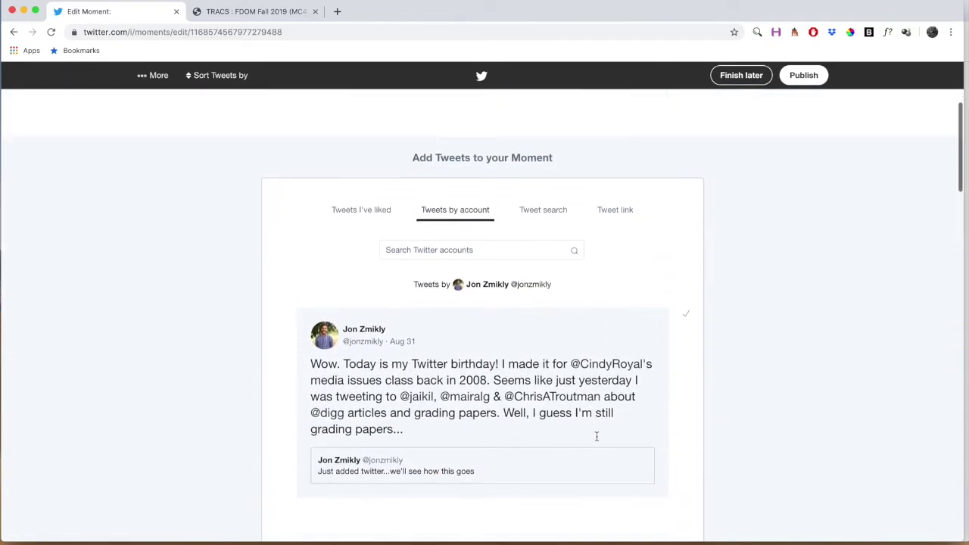
scroll(597, 436, down, 3)
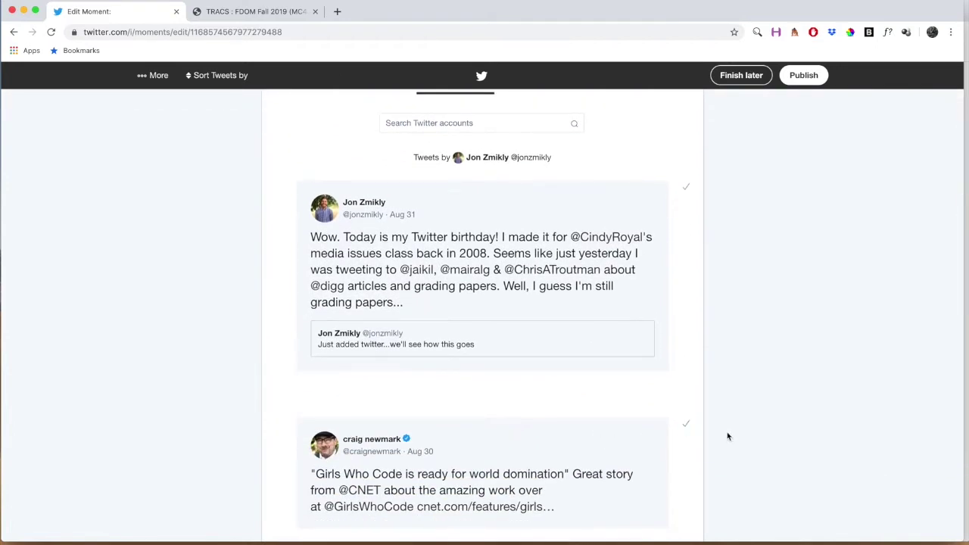
scroll(727, 434, down, 3)
scroll(728, 437, down, 3)
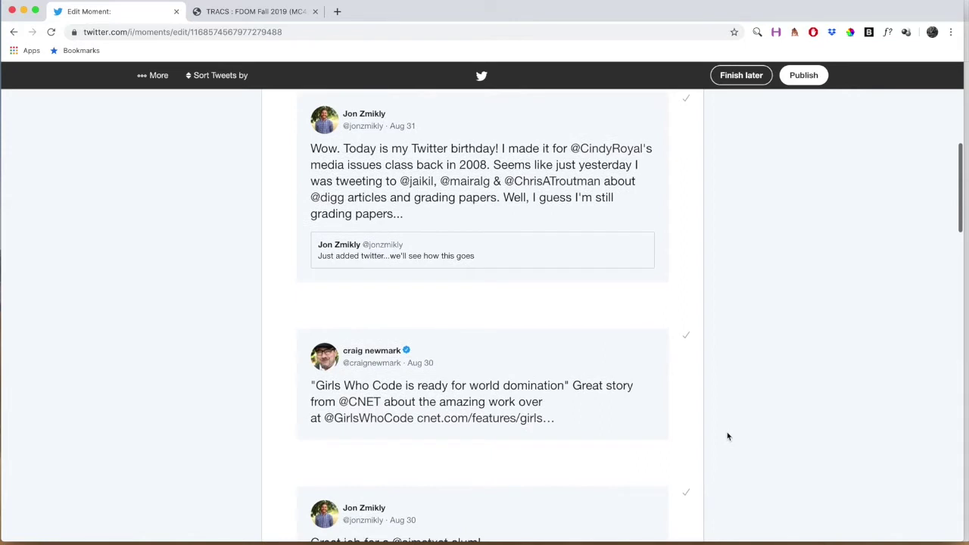
scroll(727, 436, down, 5)
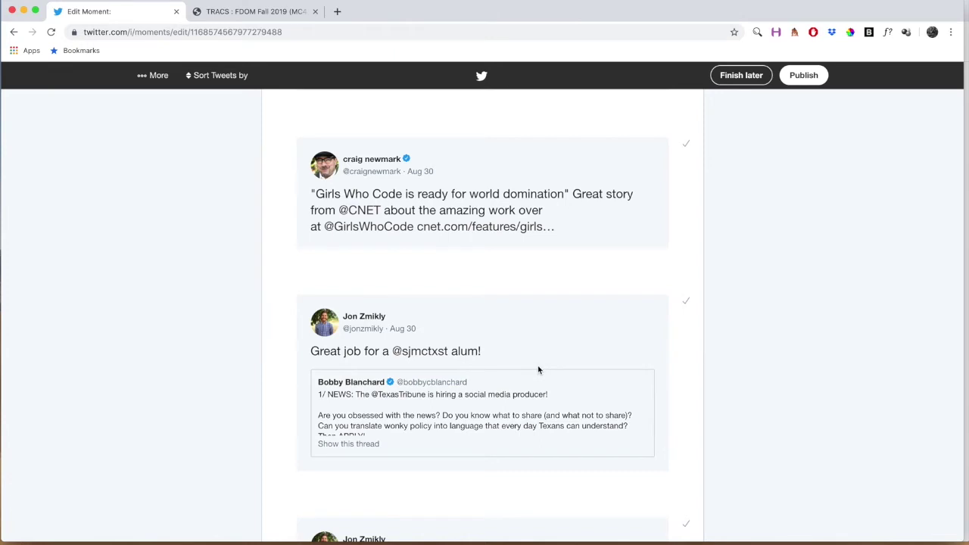
Step: Add the Great job, classroom photo, Photography Cheat Sheet and one more tweet to the Moment
click(687, 302)
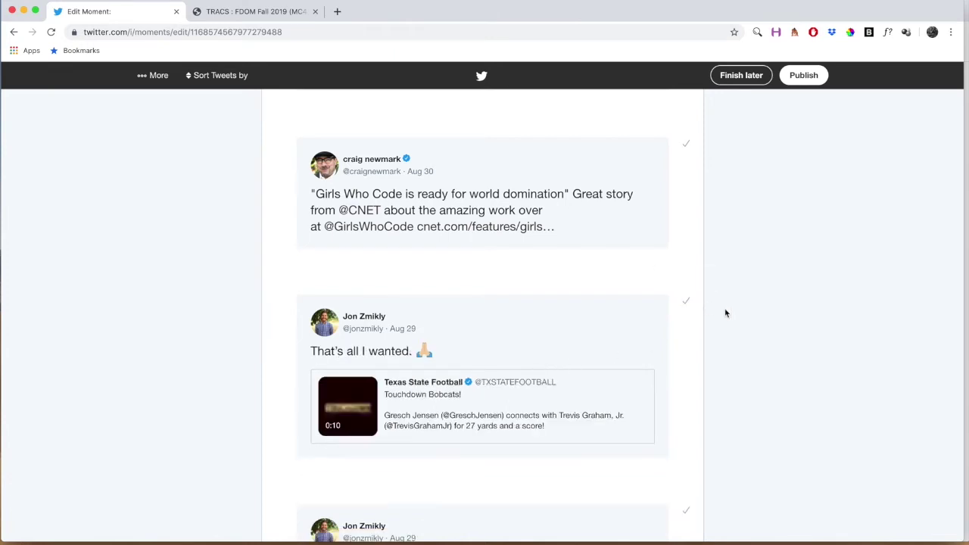
scroll(722, 355, down, 12)
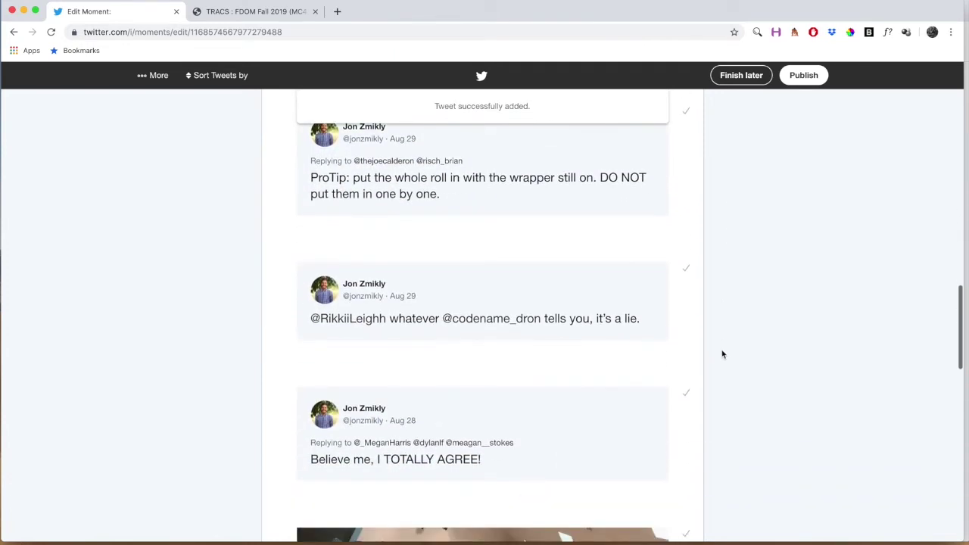
scroll(723, 354, down, 8)
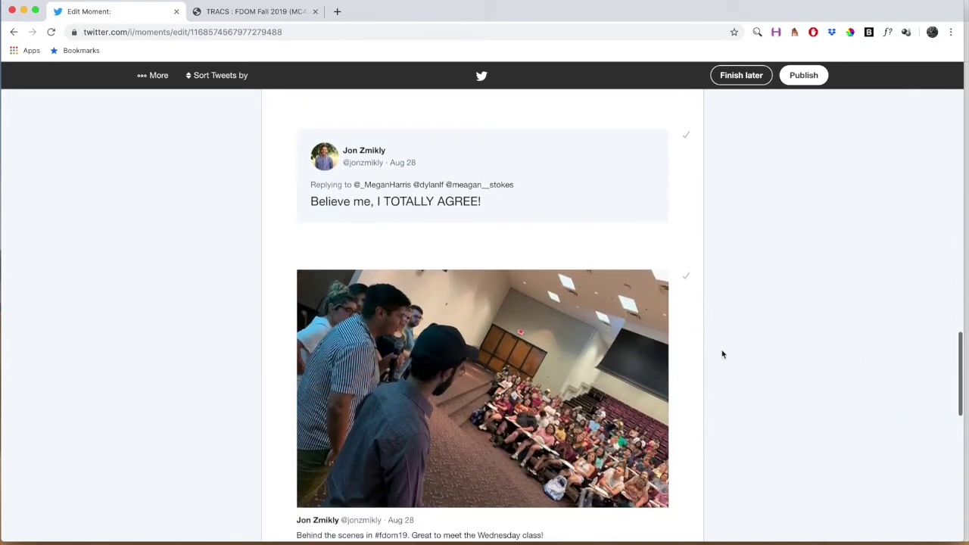
click(687, 222)
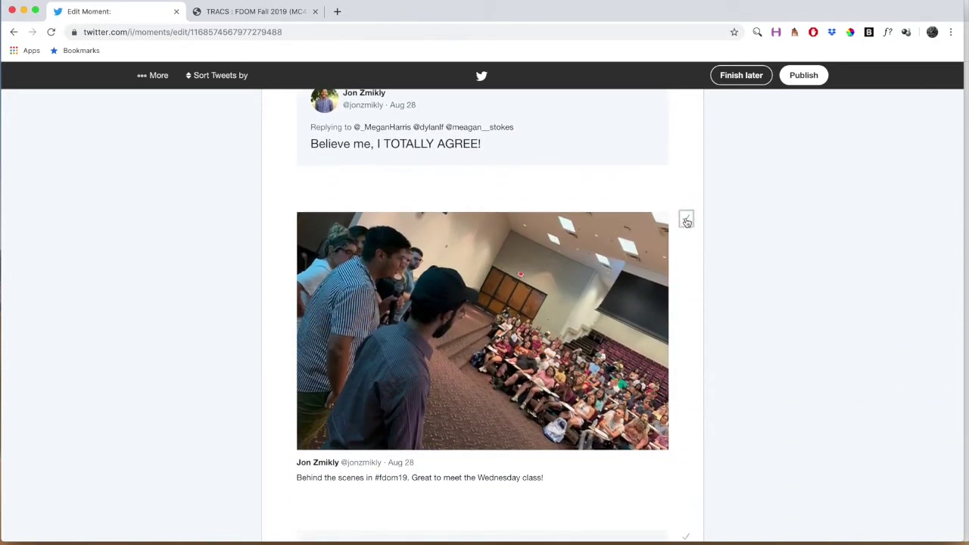
scroll(689, 356, down, 1)
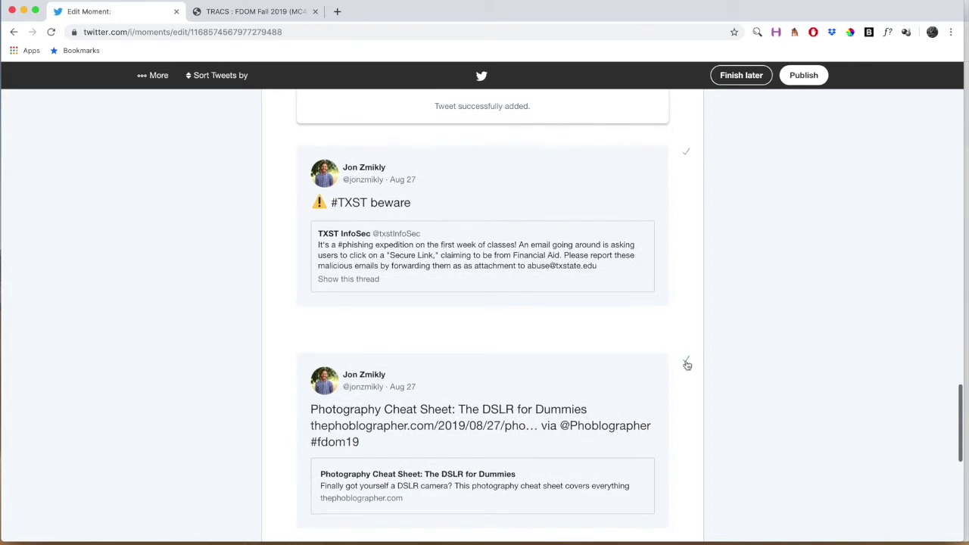
click(687, 360)
scroll(686, 337, up, 10)
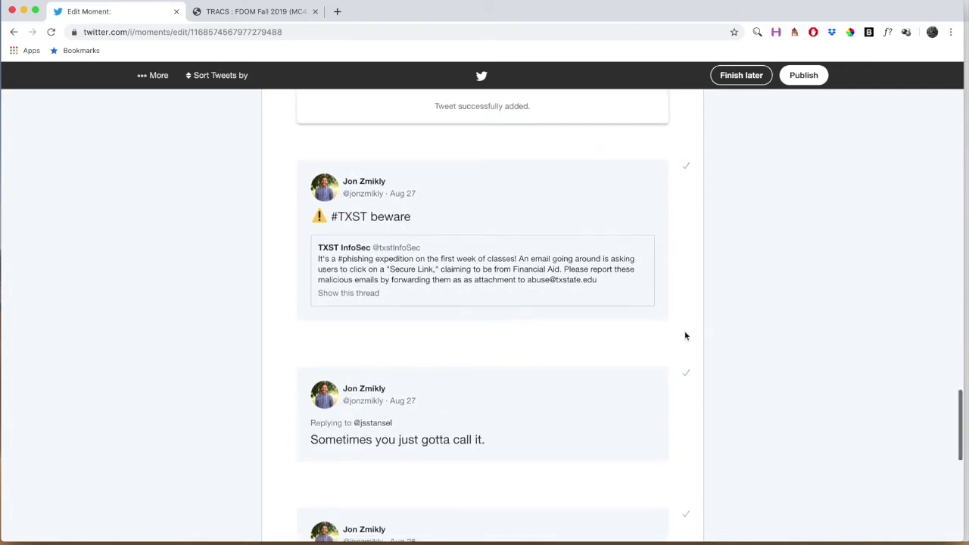
scroll(686, 318, up, 1)
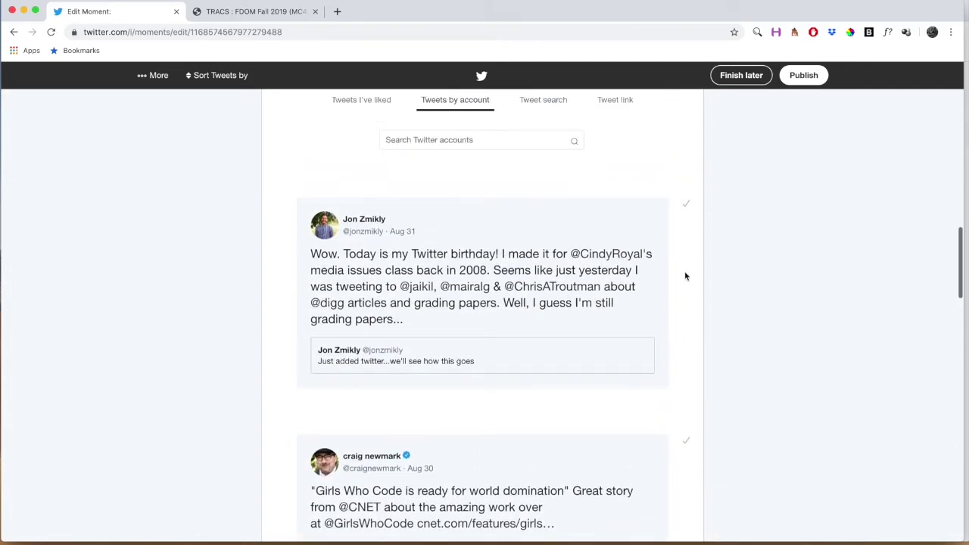
click(686, 207)
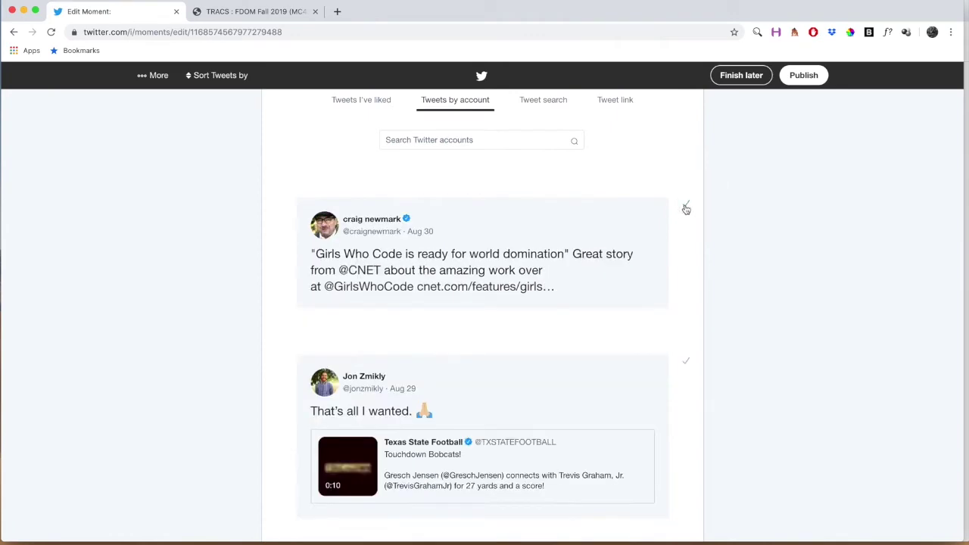
Step: Reorder the Moment, moving the video tweet up above the Great job tweet
scroll(692, 378, up, 5)
scroll(693, 379, up, 15)
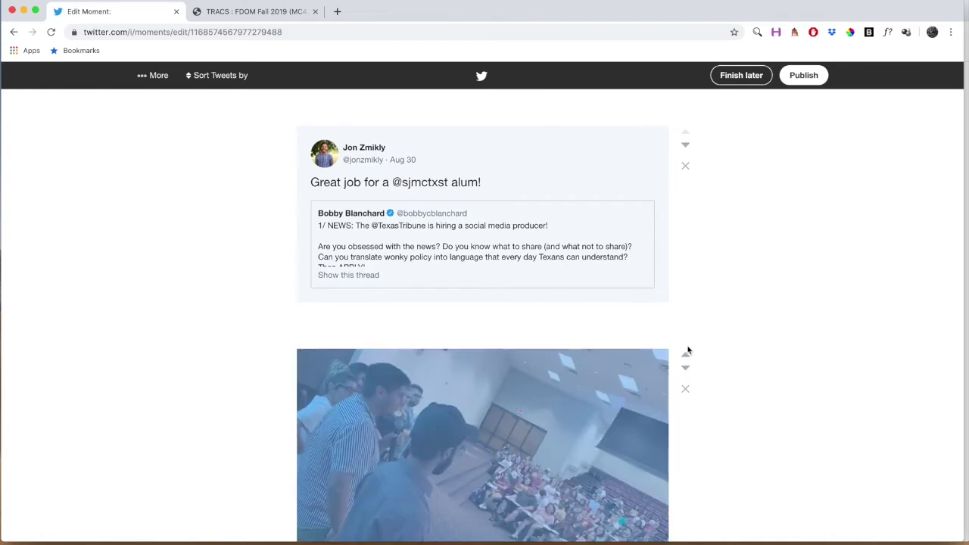
click(686, 355)
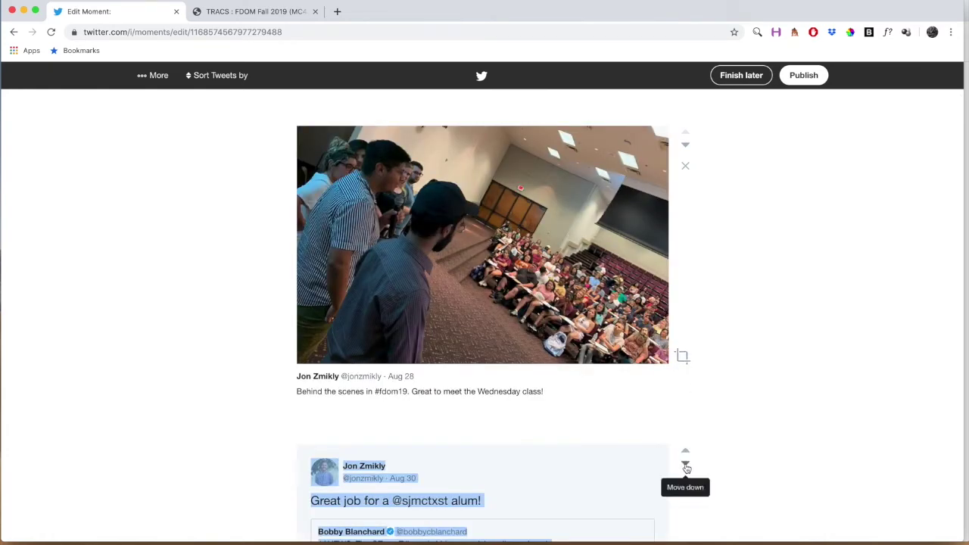
scroll(686, 473, down, 2)
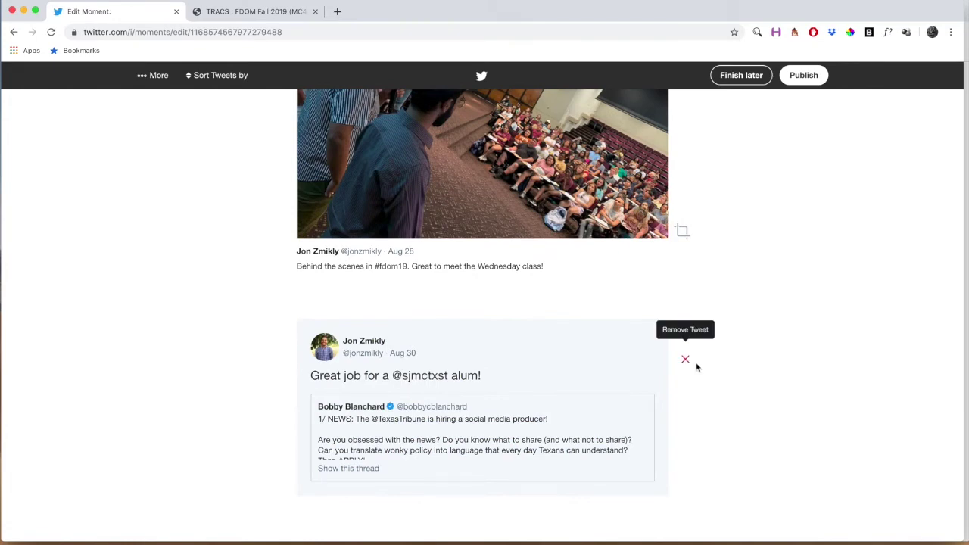
scroll(700, 369, down, 2)
scroll(699, 369, up, 7)
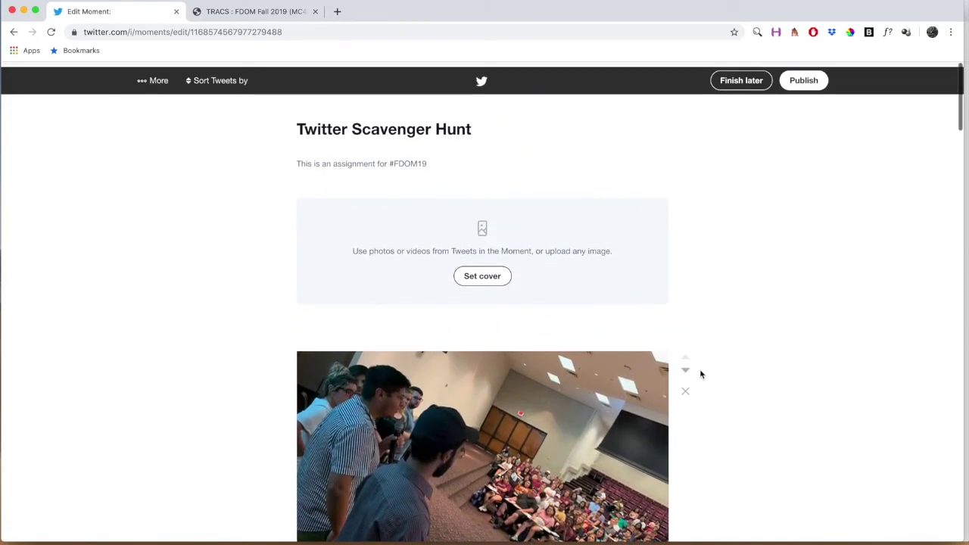
scroll(710, 439, down, 8)
scroll(710, 442, down, 3)
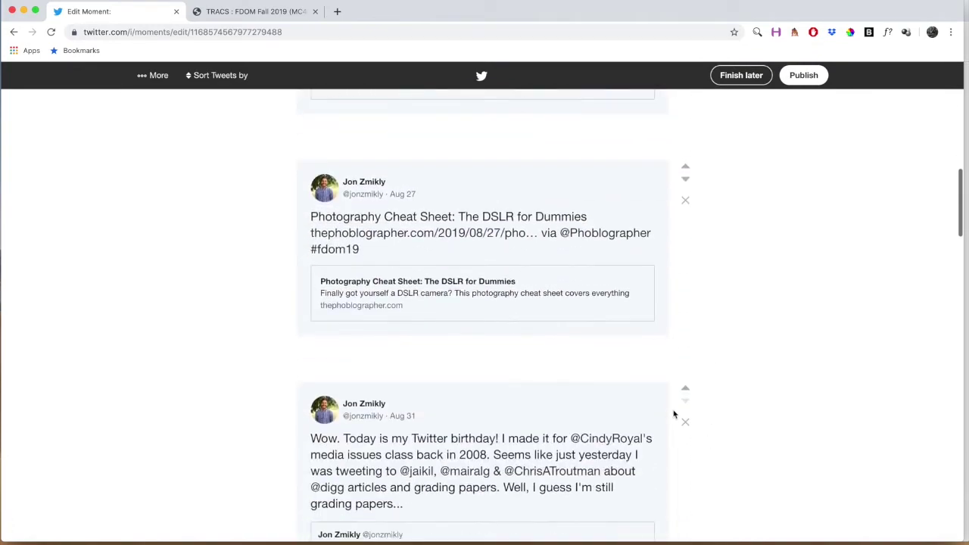
scroll(252, 330, down, 4)
scroll(252, 330, up, 7)
scroll(252, 330, up, 10)
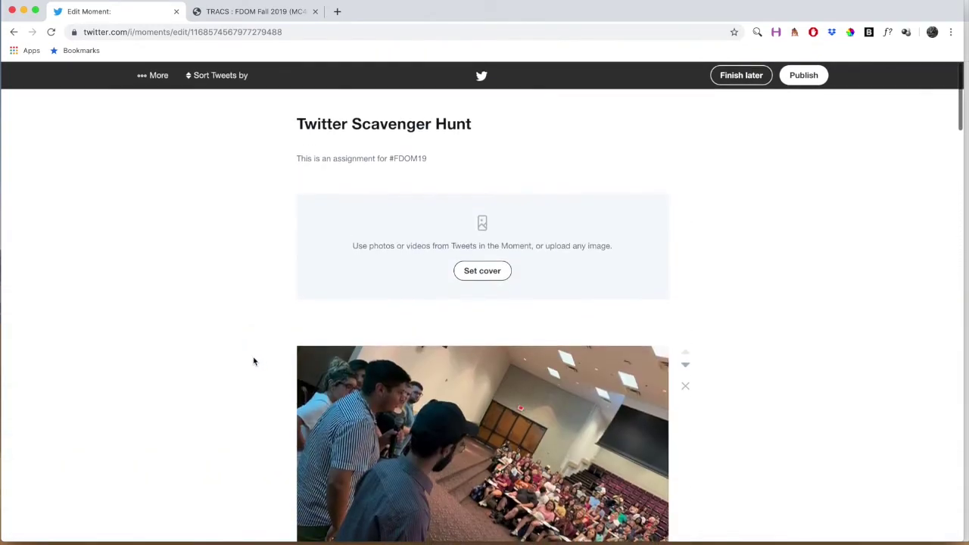
scroll(253, 361, down, 3)
scroll(254, 365, down, 10)
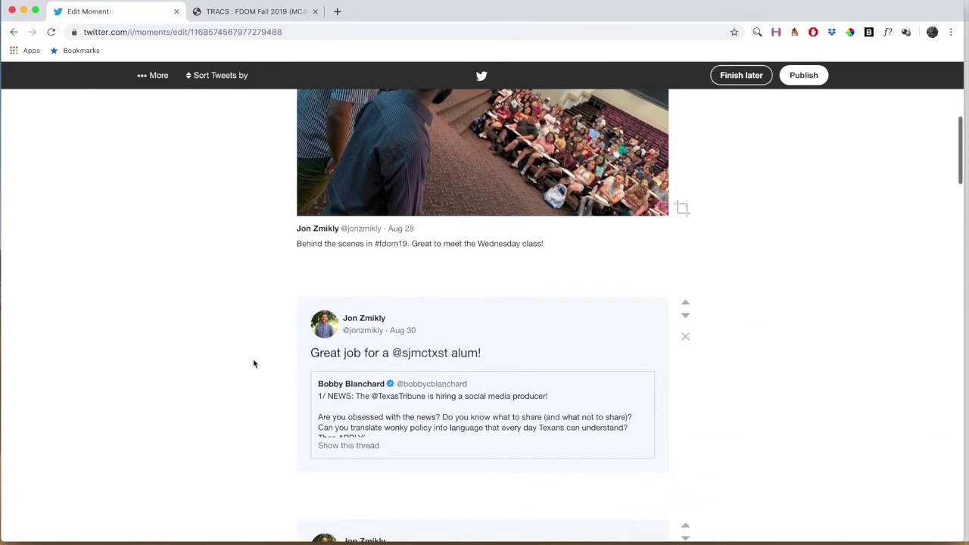
scroll(254, 365, up, 12)
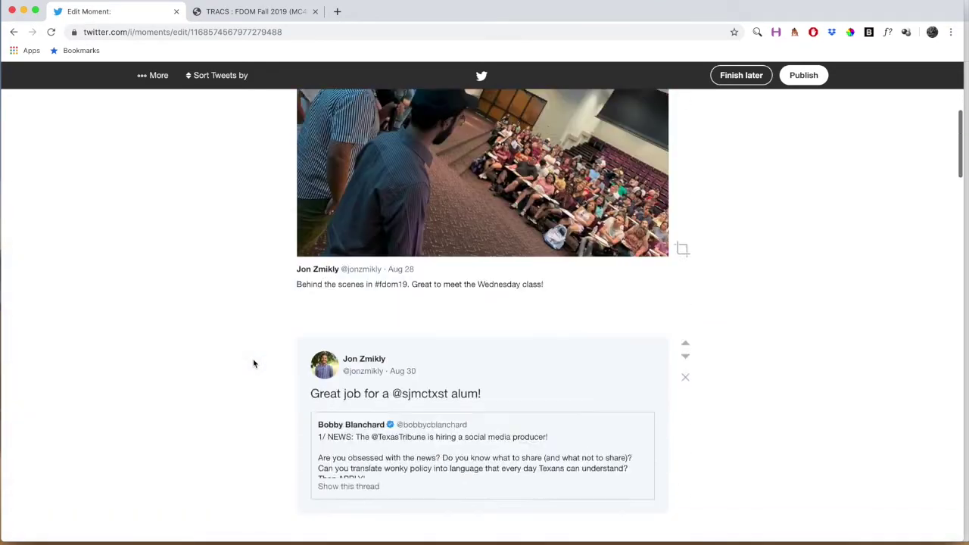
scroll(254, 365, up, 1)
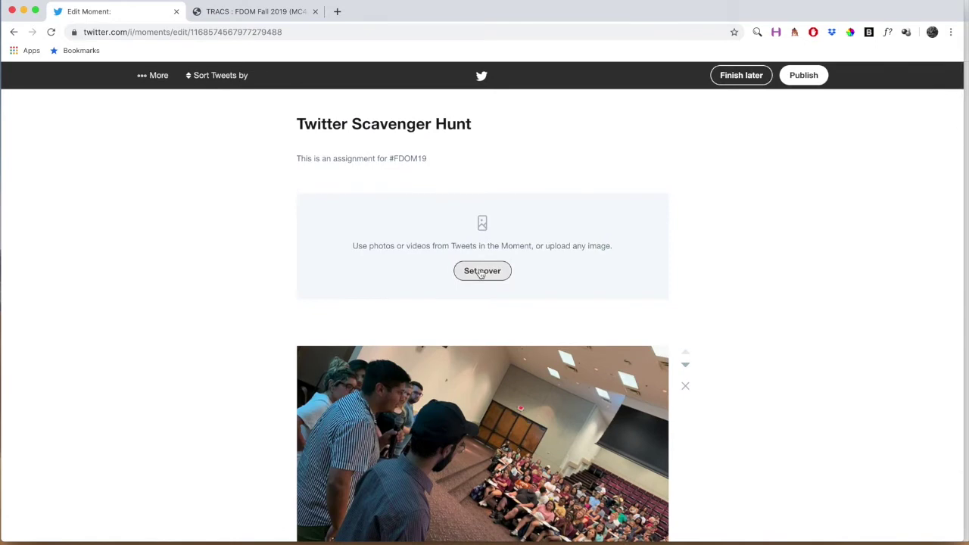
Step: Set the classroom photo as the Moment's cover image
click(482, 271)
click(428, 326)
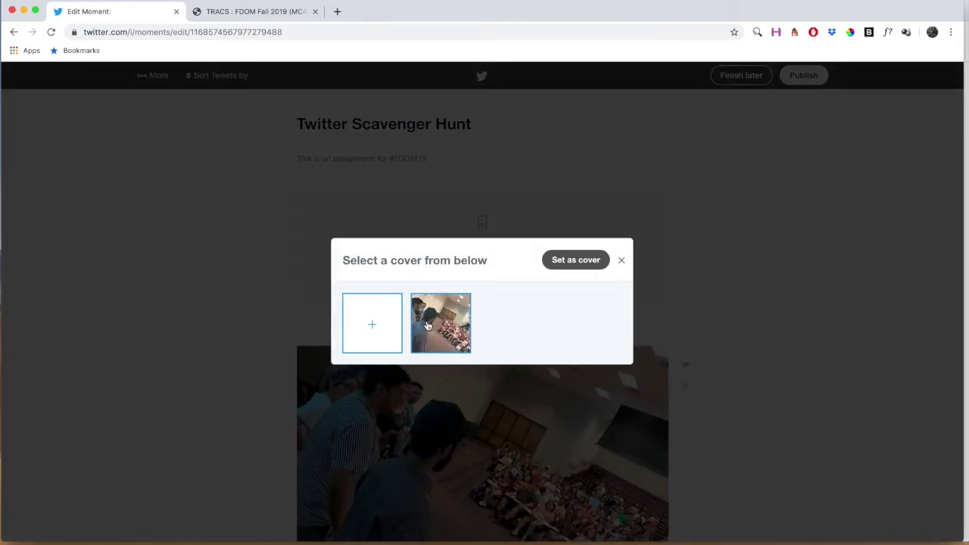
click(588, 267)
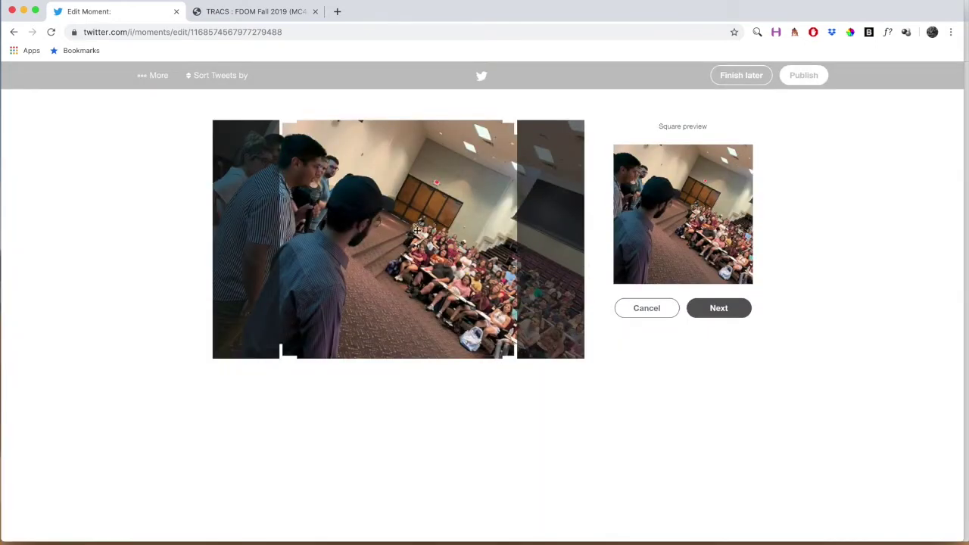
Step: Crop the cover square and for mobile onto the seated class, then save it
drag(527, 334, 554, 366)
drag(407, 277, 337, 275)
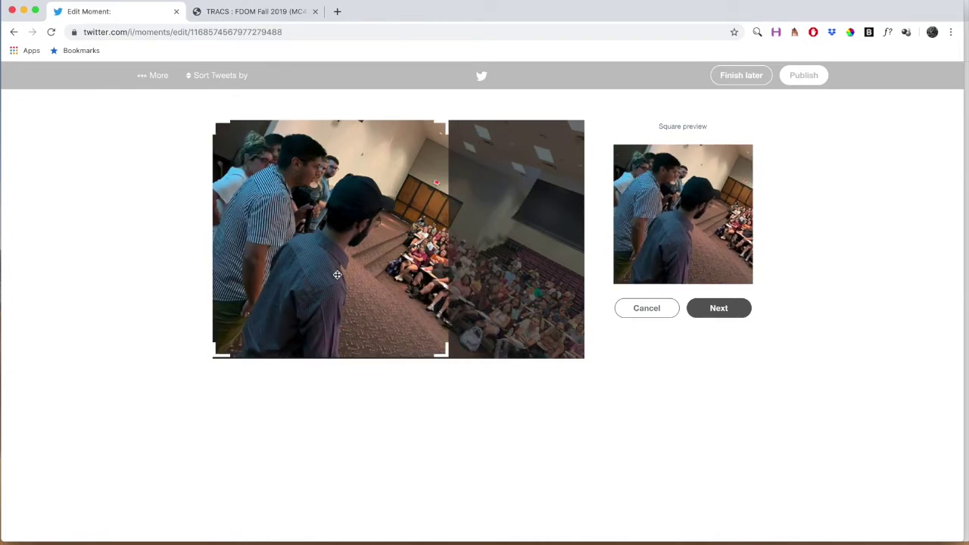
drag(225, 265, 361, 267)
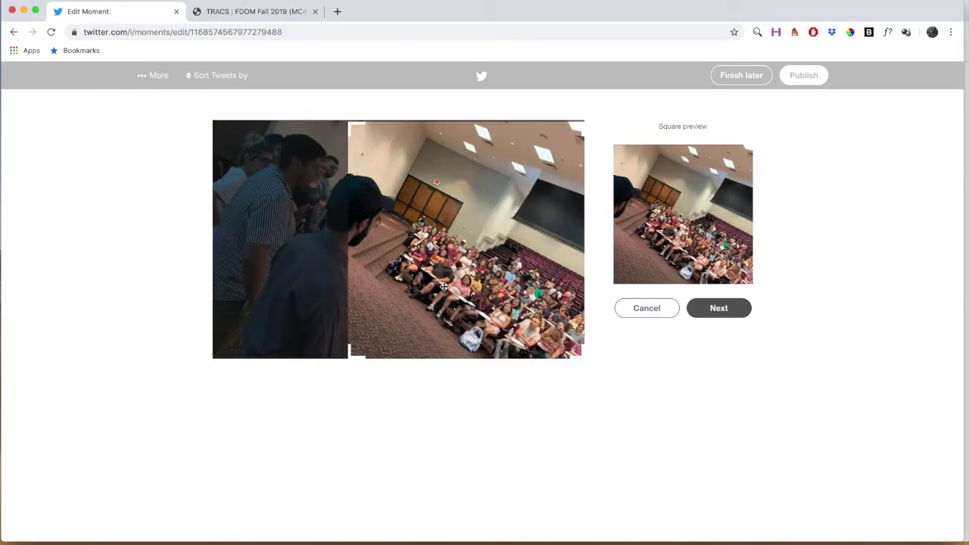
click(704, 312)
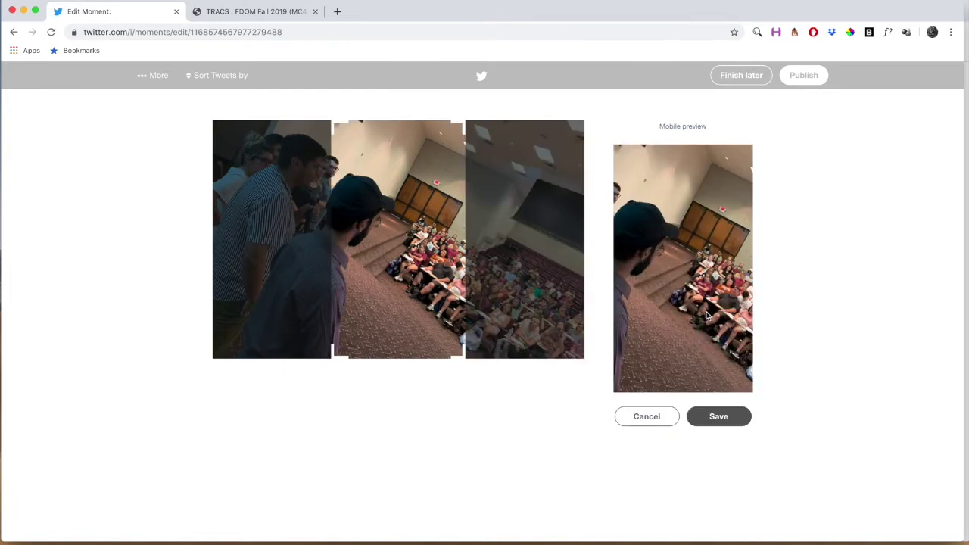
drag(413, 279, 438, 282)
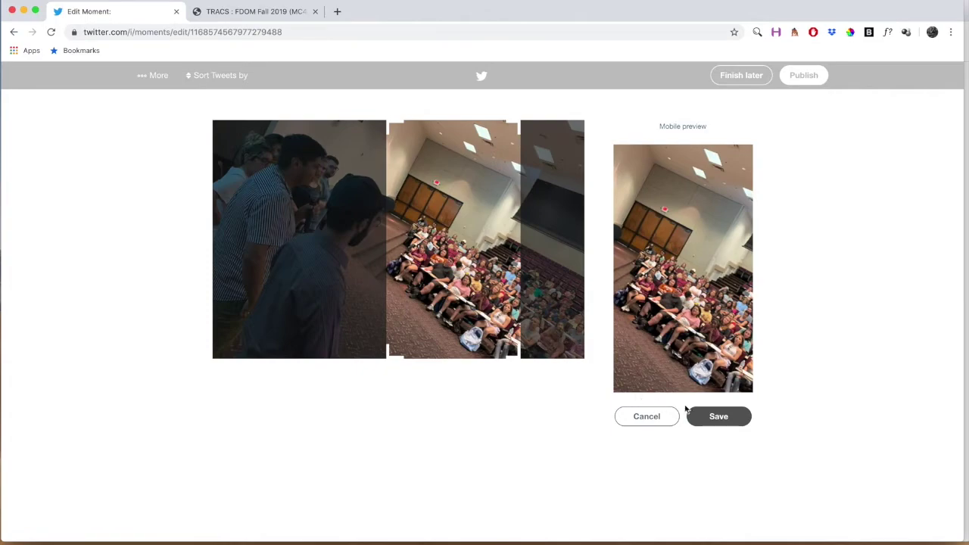
click(705, 417)
scroll(716, 365, down, 10)
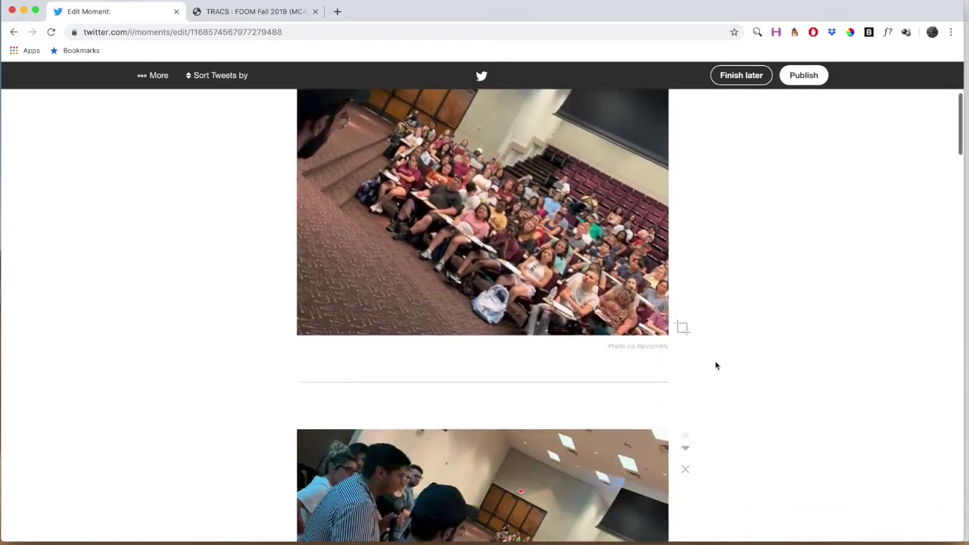
Step: Inspect the page's web address in the address bar, leaving it unchanged
scroll(715, 366, down, 3)
scroll(716, 365, up, 20)
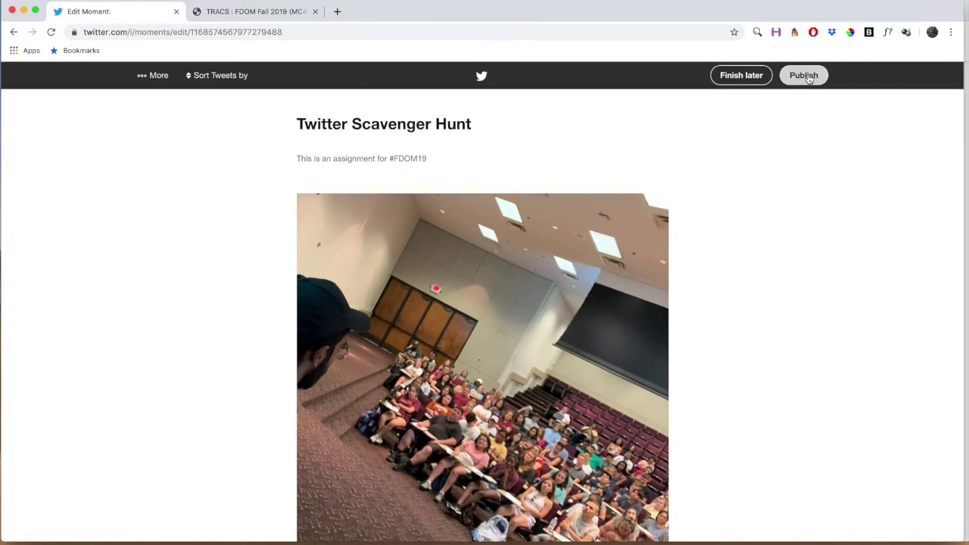
click(145, 34)
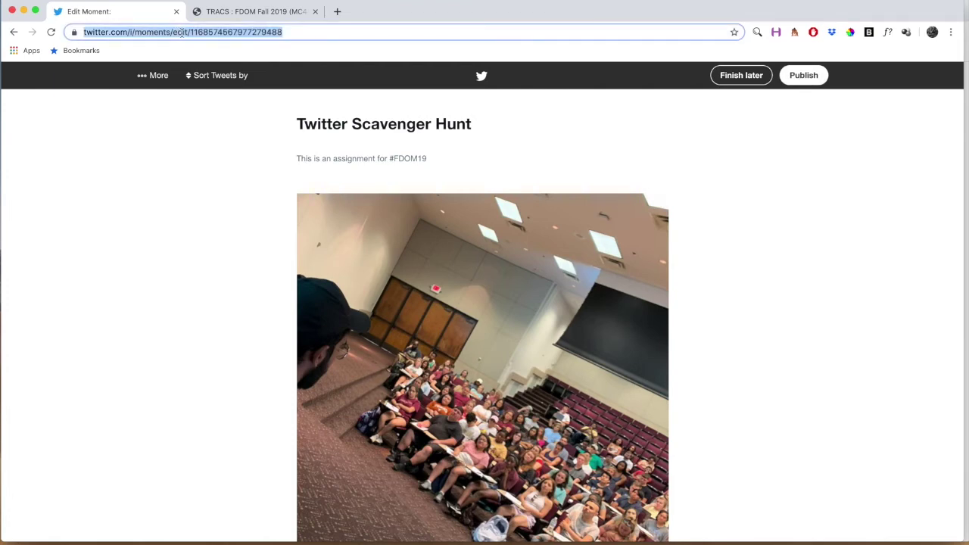
click(175, 35)
click(731, 190)
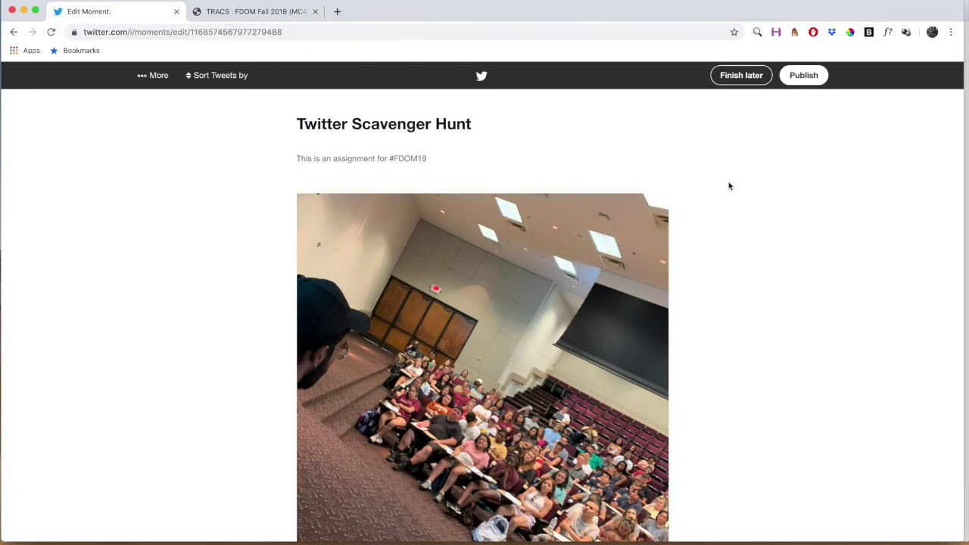
Step: Publish the Moment publicly, choosing Publish anyway to skip mobile cropping
click(808, 77)
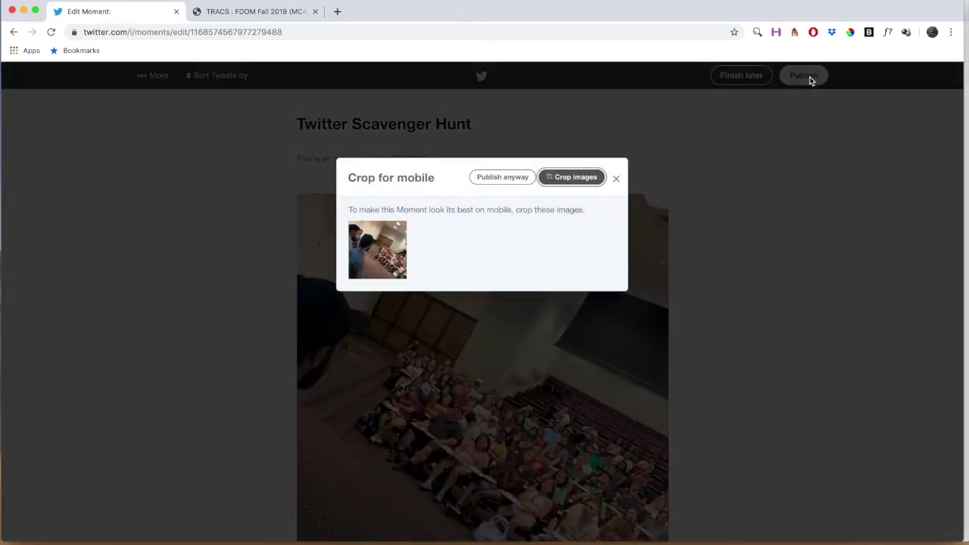
click(522, 180)
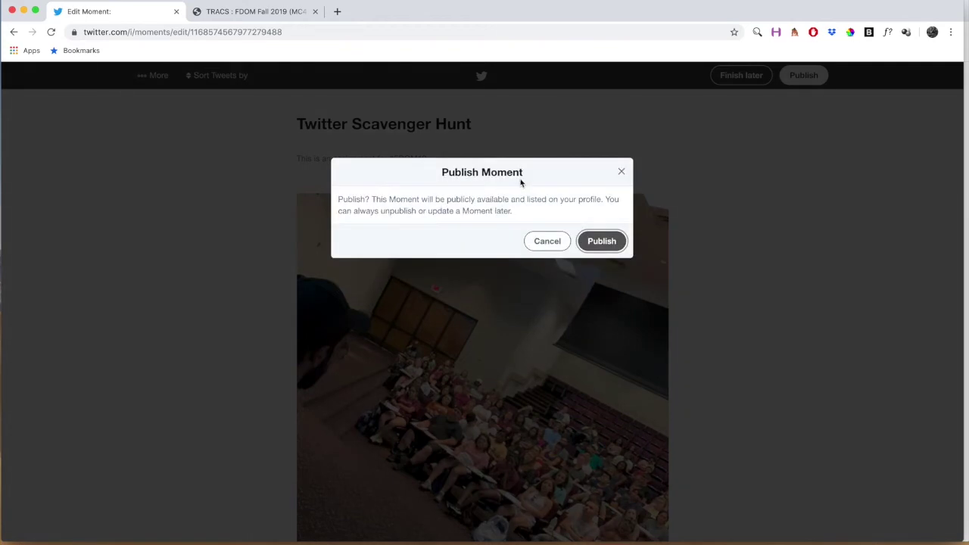
click(601, 241)
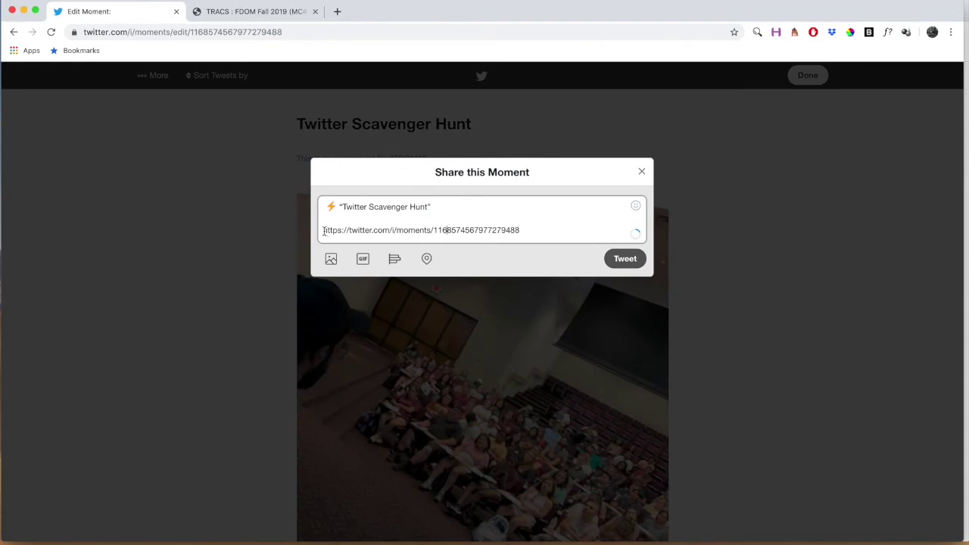
Step: Select and copy the Moment URL in the Share this Moment box, then go to the TRACS tab
drag(323, 231, 523, 231)
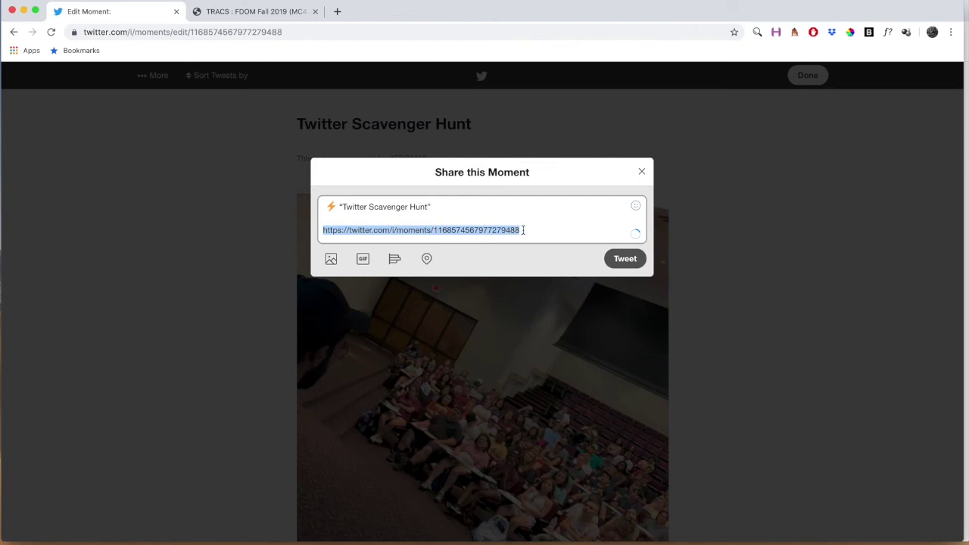
drag(522, 230, 319, 230)
key(super+c)
click(241, 13)
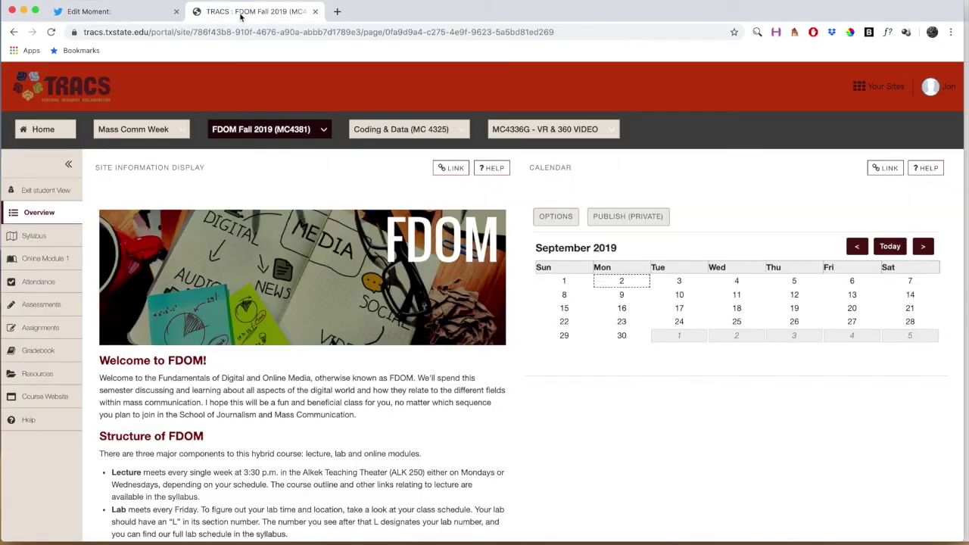
Step: Open Assignments, then the Scavenger Hunt Assignment, and scroll down to its instructions
scroll(243, 276, down, 5)
scroll(243, 276, up, 5)
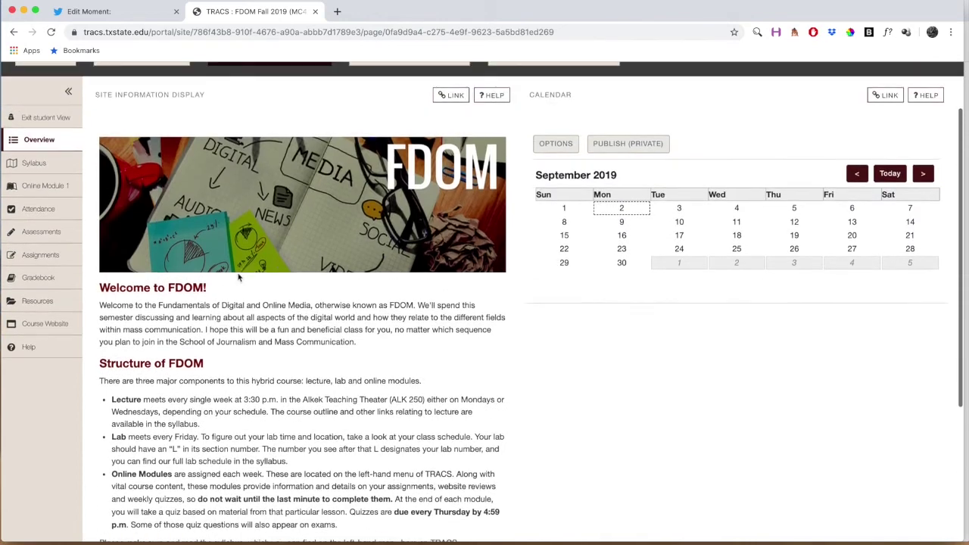
click(41, 255)
scroll(173, 339, down, 3)
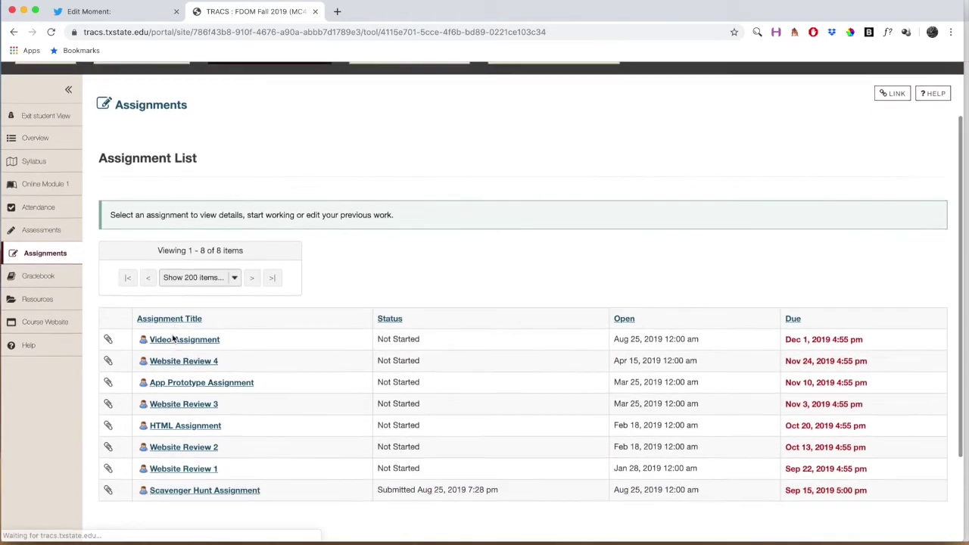
click(184, 442)
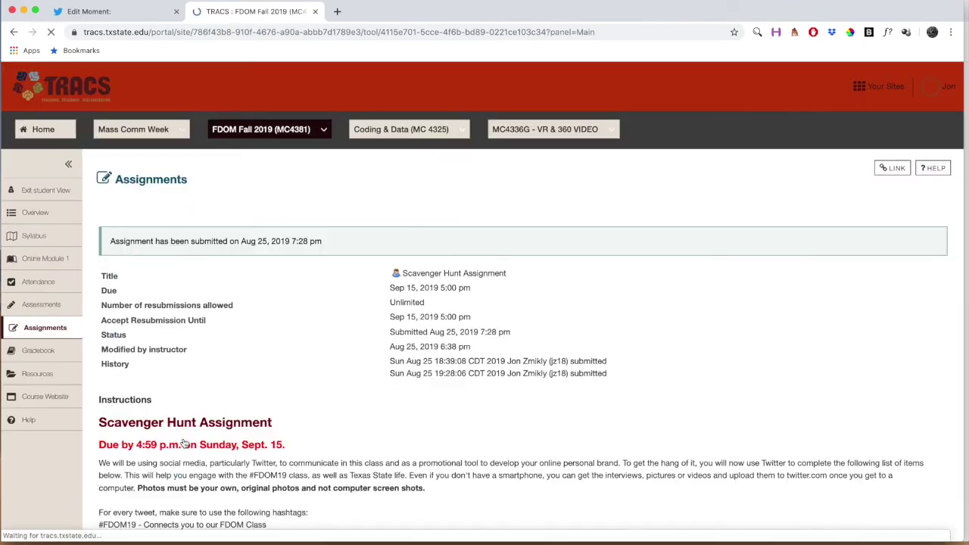
scroll(185, 443, down, 5)
scroll(184, 443, down, 15)
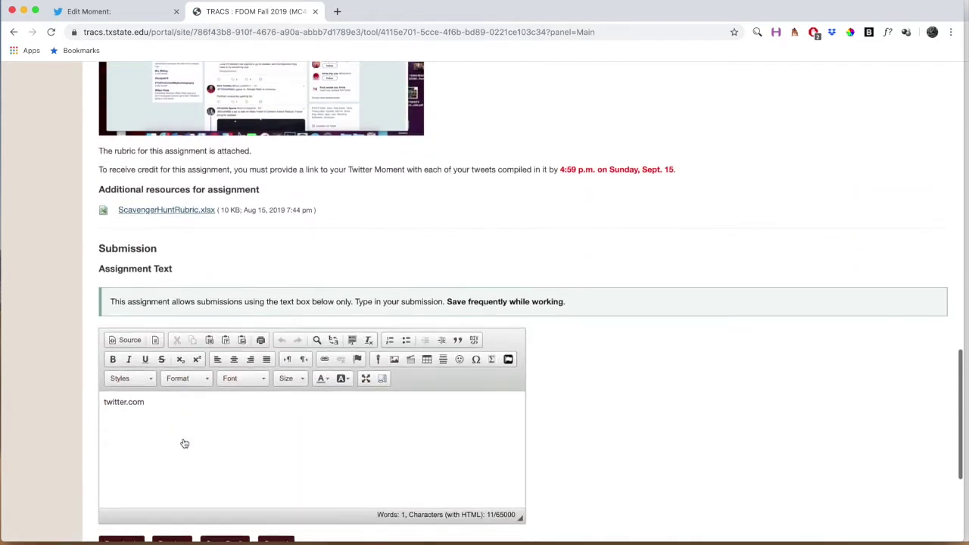
scroll(184, 442, down, 1)
click(171, 374)
drag(142, 363, 99, 367)
key(BackSpace)
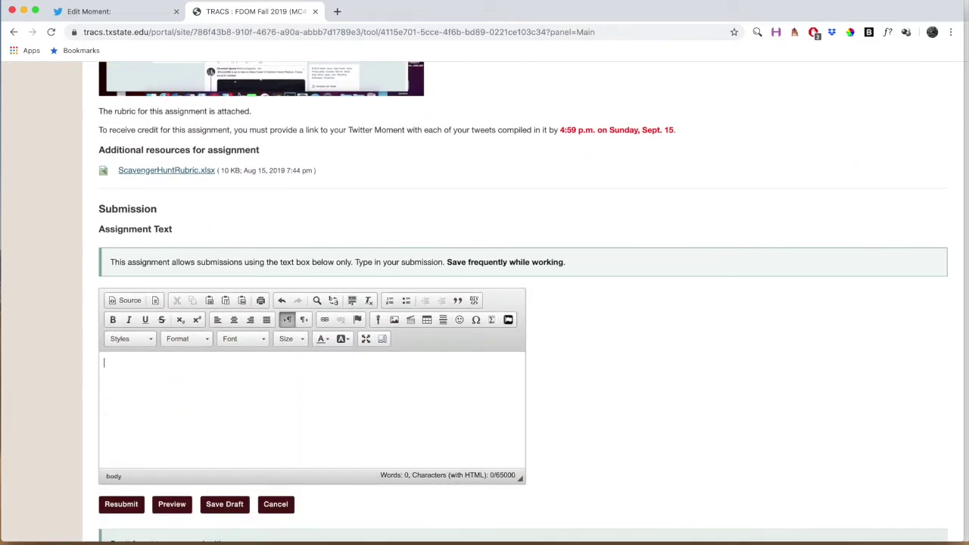
key(super+v)
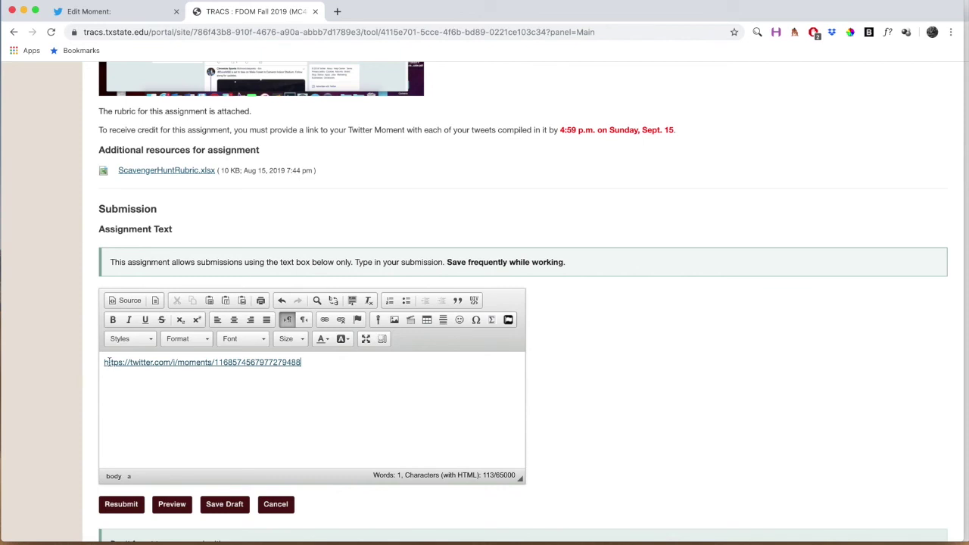
double_click(180, 362)
key(Right)
scroll(216, 362, down, 2)
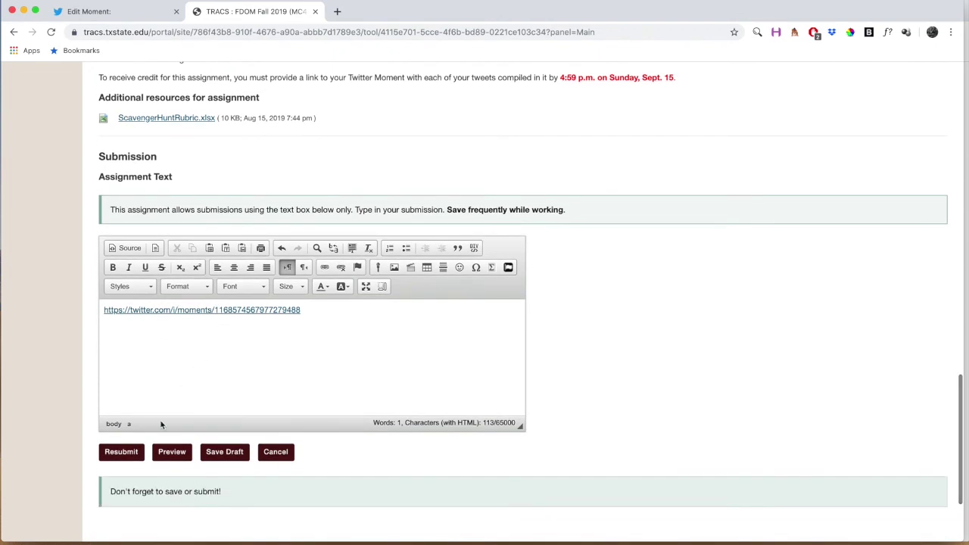
Step: Resubmit the Scavenger Hunt Assignment and review the Submission Confirmation page
click(129, 455)
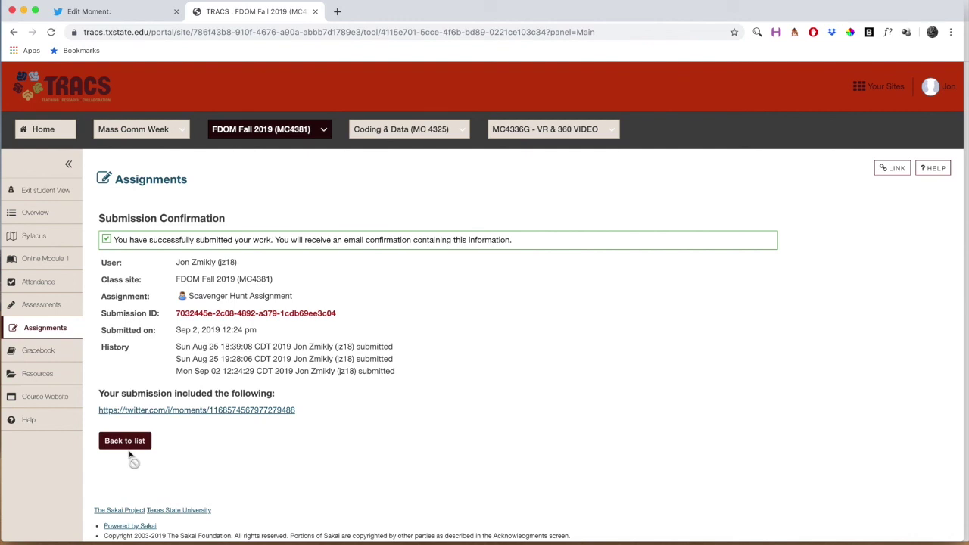
scroll(130, 455, down, 2)
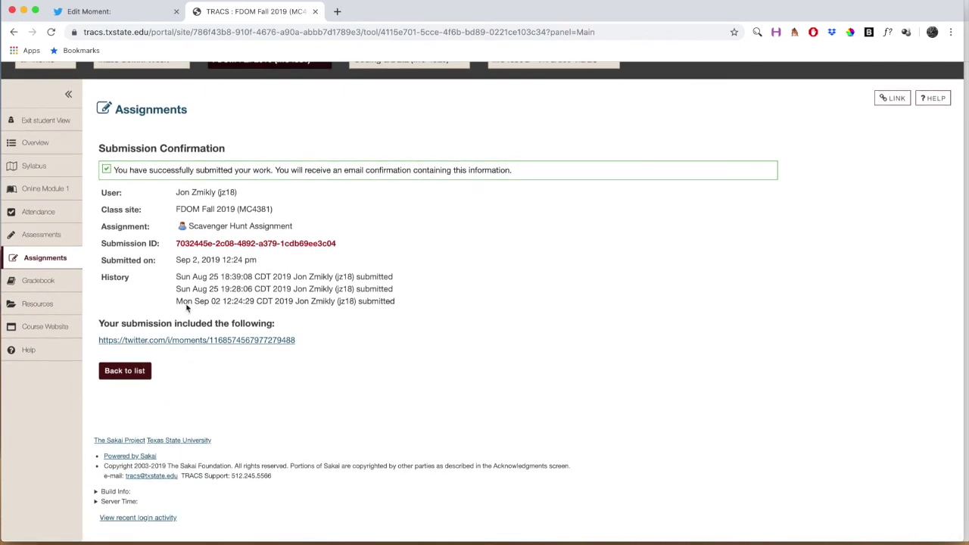